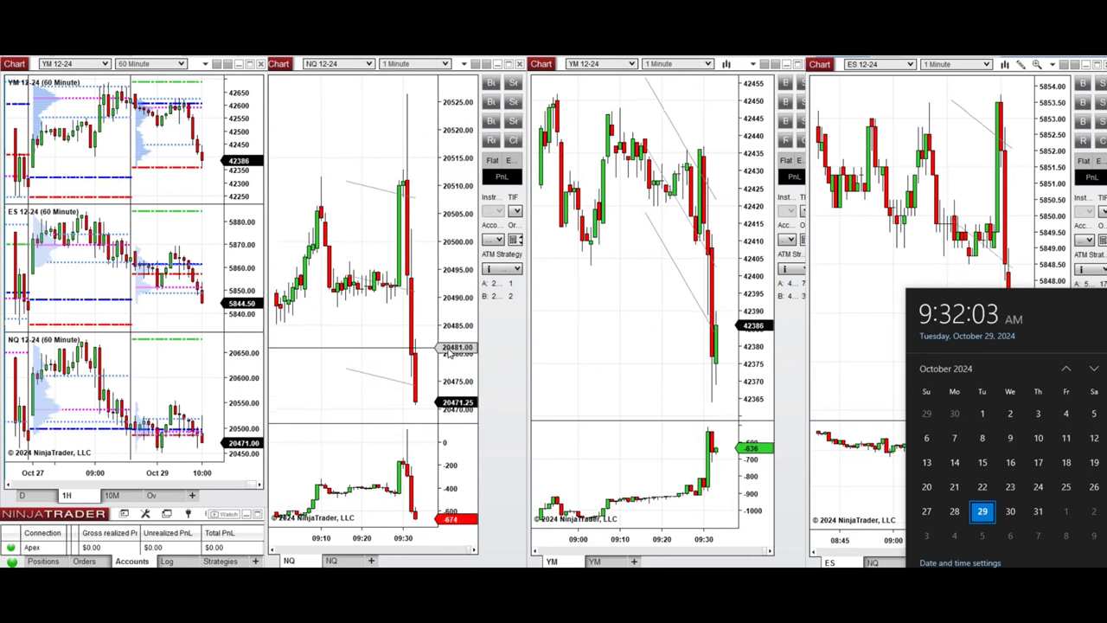
Step: Check the 10-minute and 60-minute overview charts of YM, ES and NQ
left_click(449, 354)
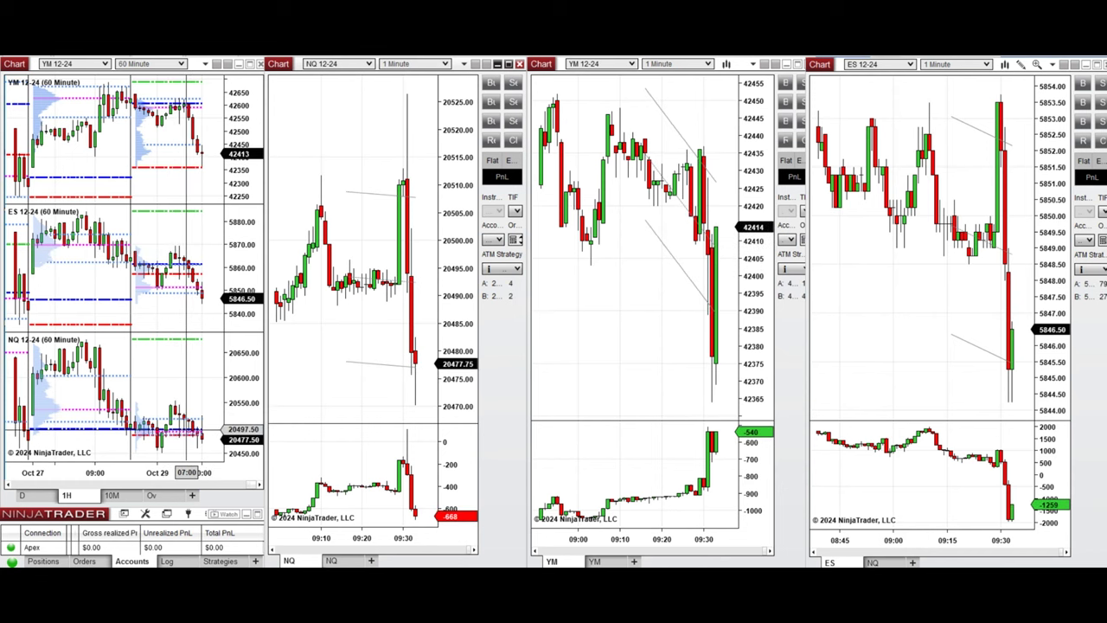
left_click(111, 495)
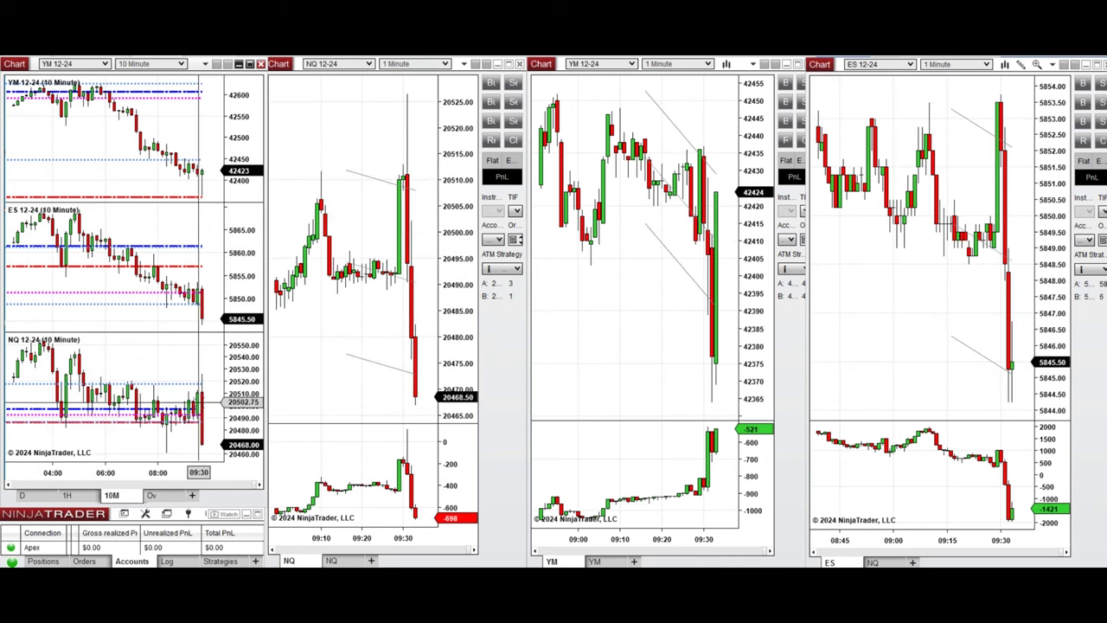
left_click(67, 495)
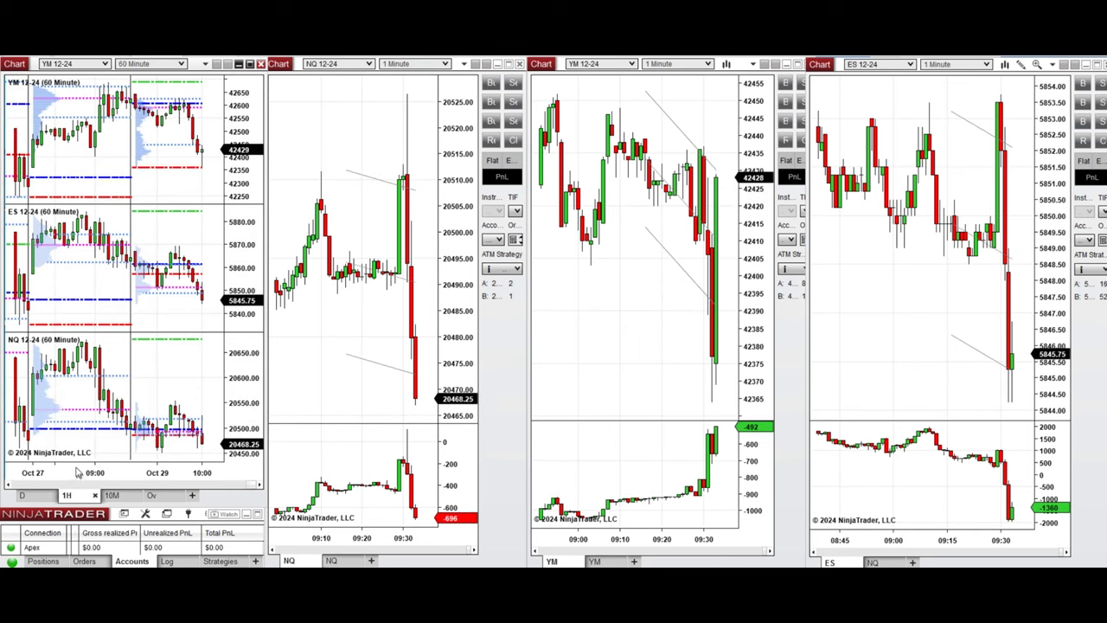
mouse_move(77, 472)
left_mouse_down()
mouse_move(111, 473)
mouse_move(89, 473)
left_mouse_up()
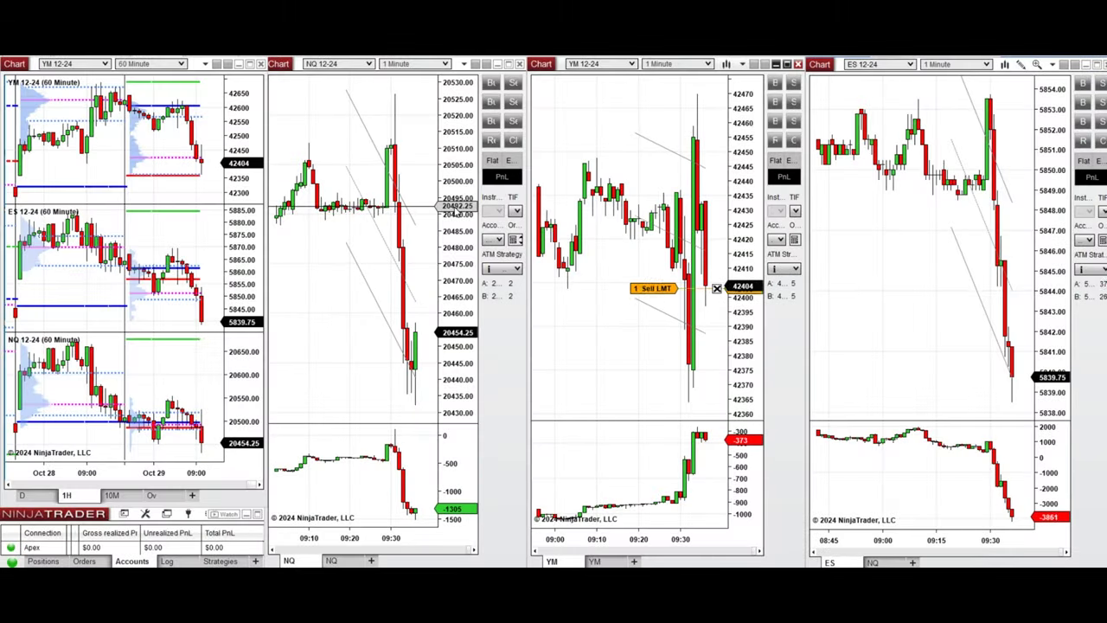
Step: Place one-contract sell limit orders on NQ at 20452.50 and ES at 5839.75, and set the ES stop to 5843.75
left_click(513, 102)
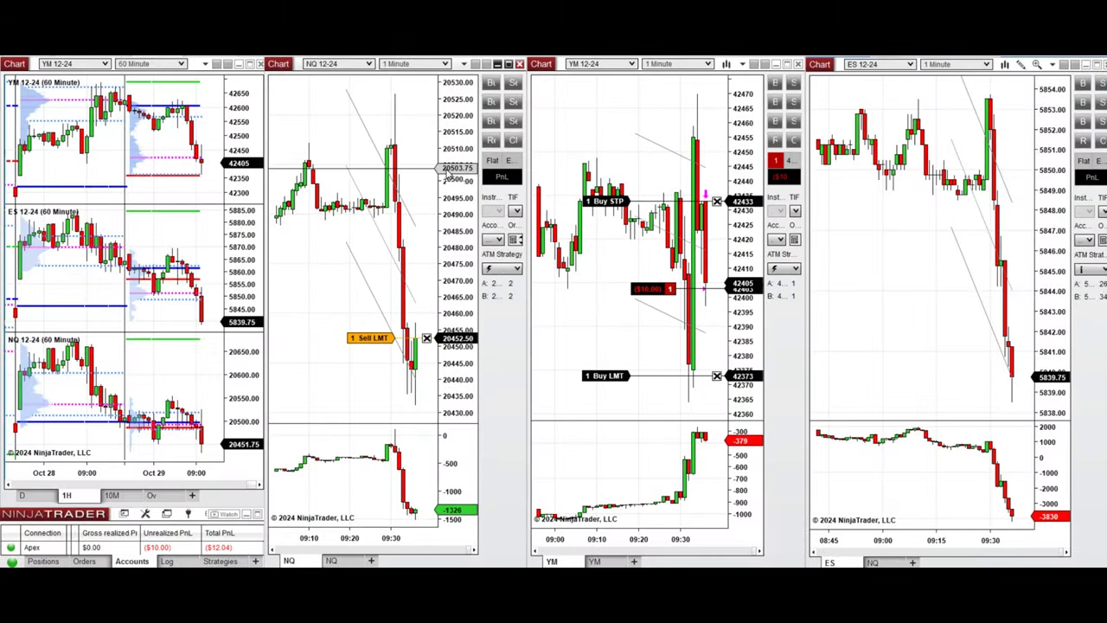
left_click(1102, 102)
left_click_drag(913, 325, 913, 287)
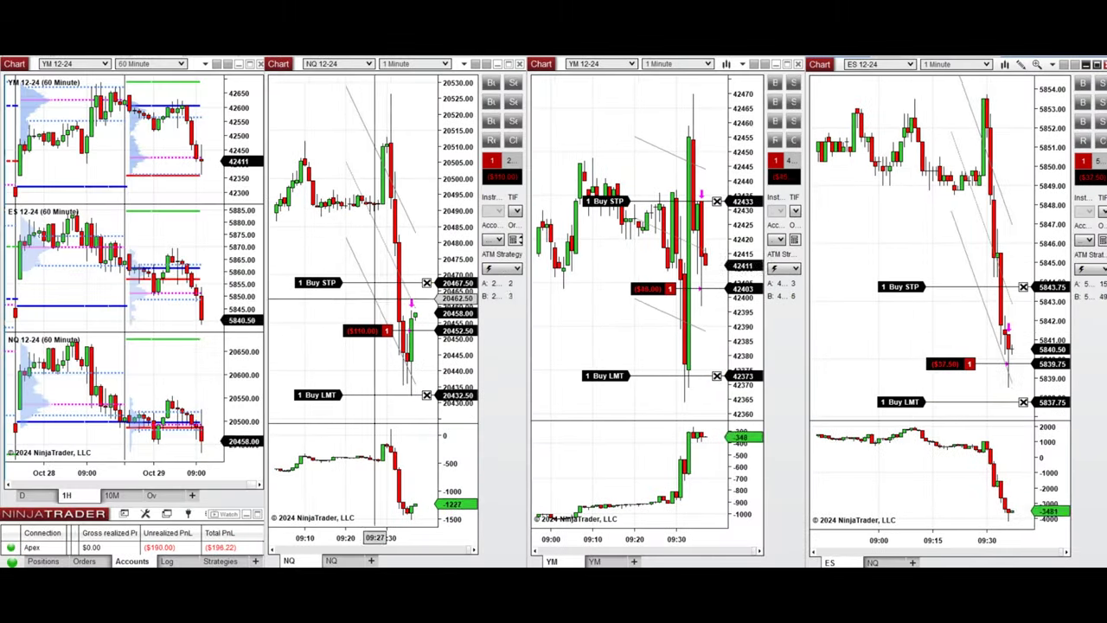
Step: Move the NQ buy stop up to 20478.25 and add a one-contract NQ sell limit order at 20467.50
left_click_drag(378, 283, 341, 249)
right_click(390, 282)
left_click(416, 306)
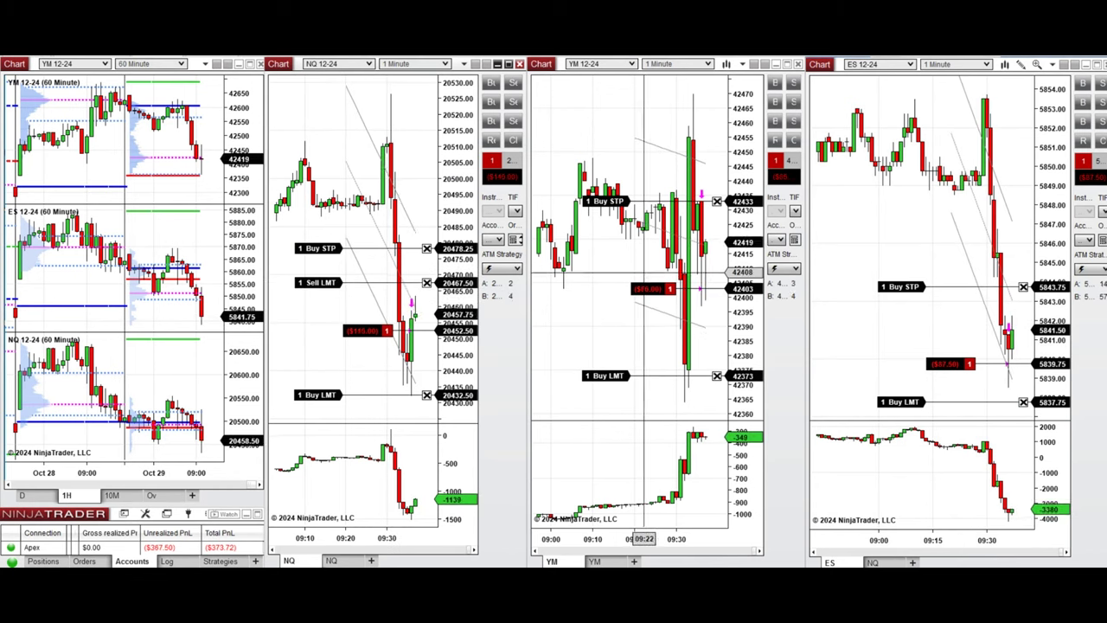
Step: Raise the stops to 42447 on YM and 5846.00 on ES, and add a one-contract ES sell limit at 5844.75
left_click_drag(606, 201, 605, 160)
left_click_drag(908, 286, 909, 243)
right_click(919, 266)
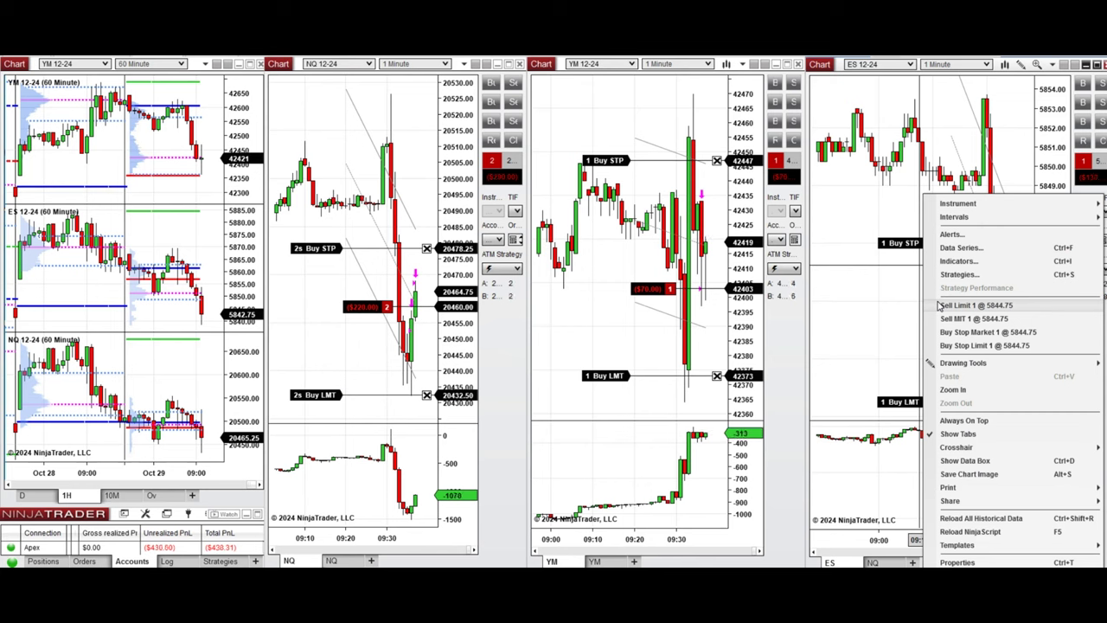
left_click(951, 307)
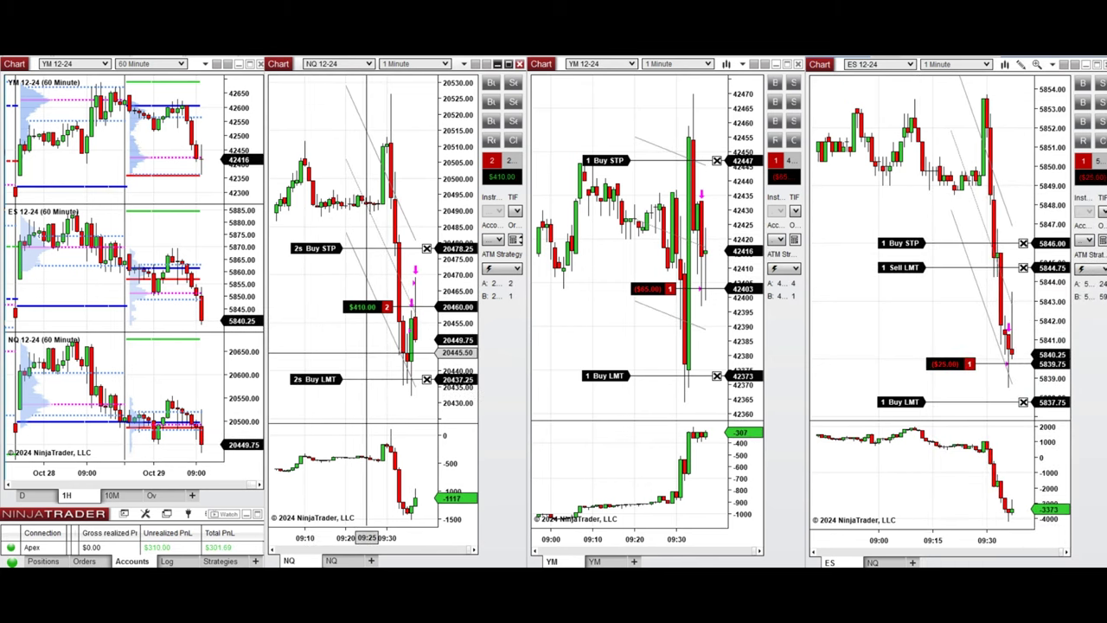
Step: Place a one-contract buy limit order on NQ below the current price to cover part of the short position
right_click(370, 364)
left_click(433, 171)
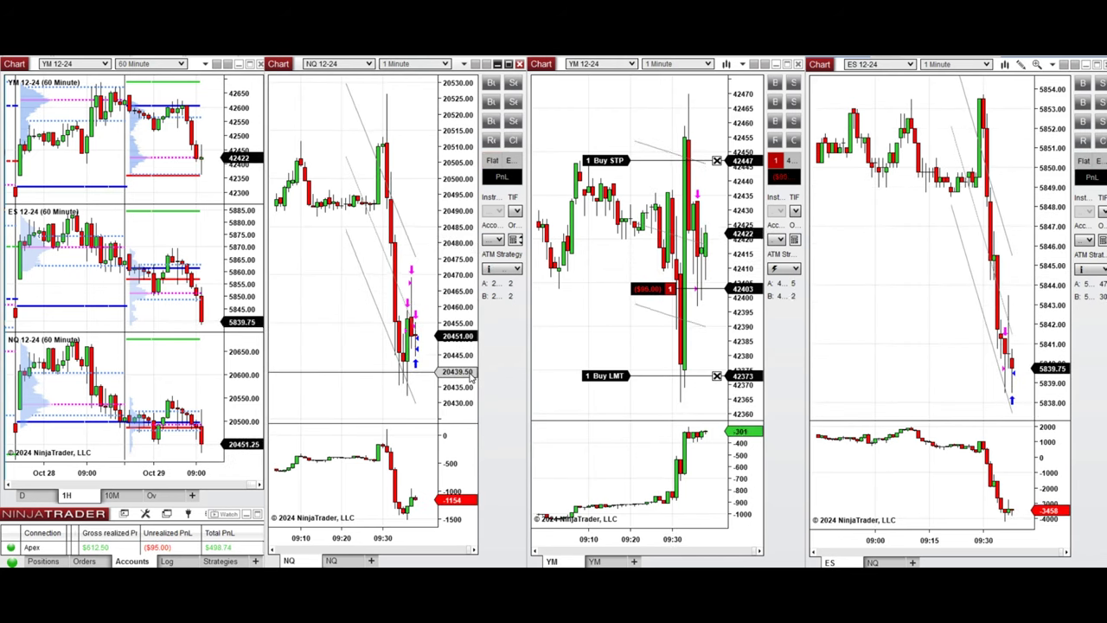
left_click(753, 338)
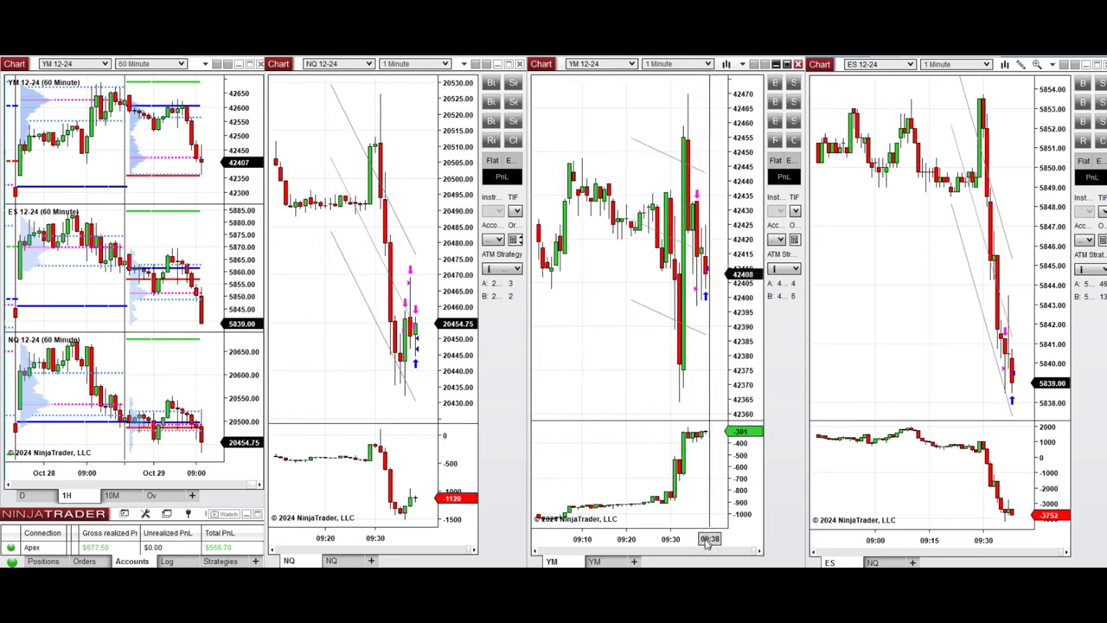
Step: Check the daily and 10-minute overview charts of YM, ES and NQ
left_click(36, 495)
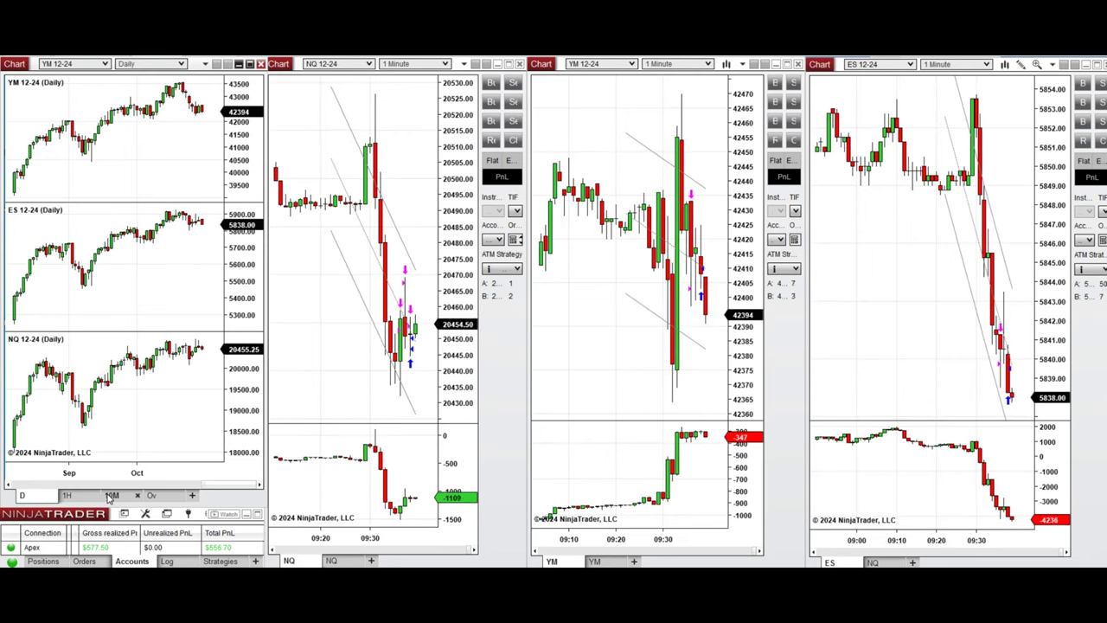
left_click(113, 496)
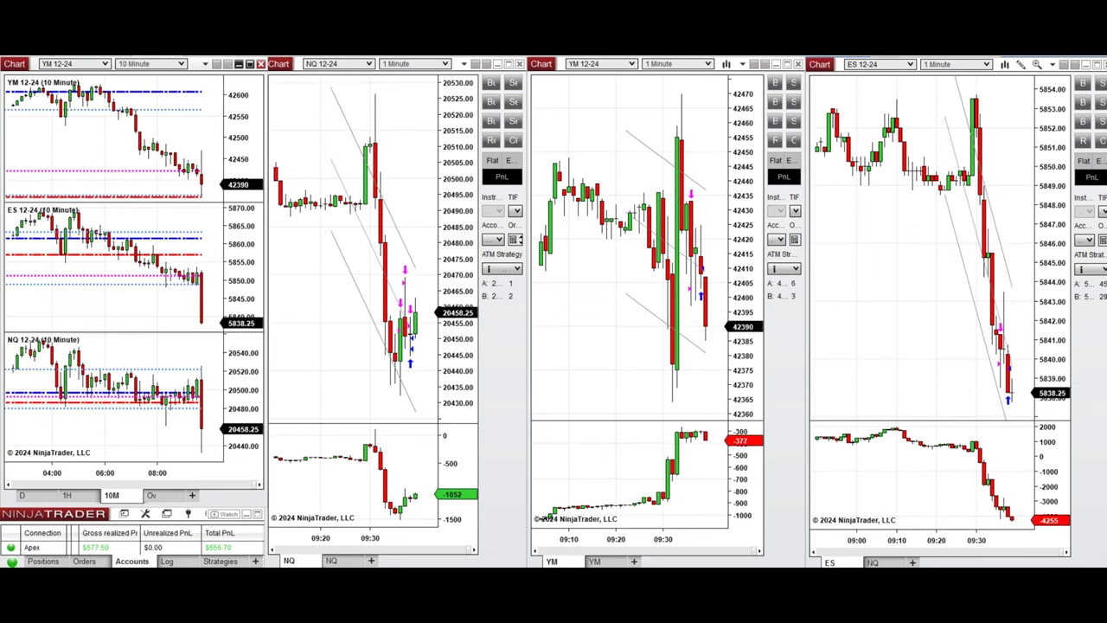
left_click(454, 255)
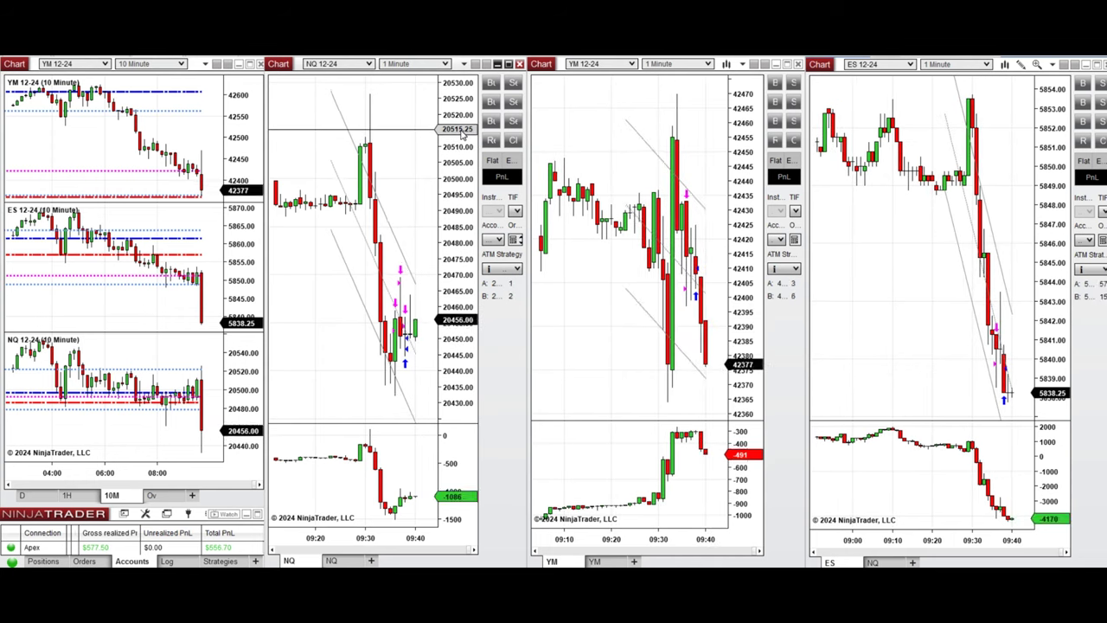
Step: Short one NQ contract at market with its stop at 20473.25 and an extra sell limit at 20462.50, and exit the trade
left_click(513, 82)
left_click_drag(316, 289, 320, 263)
right_click(322, 294)
left_click(380, 307)
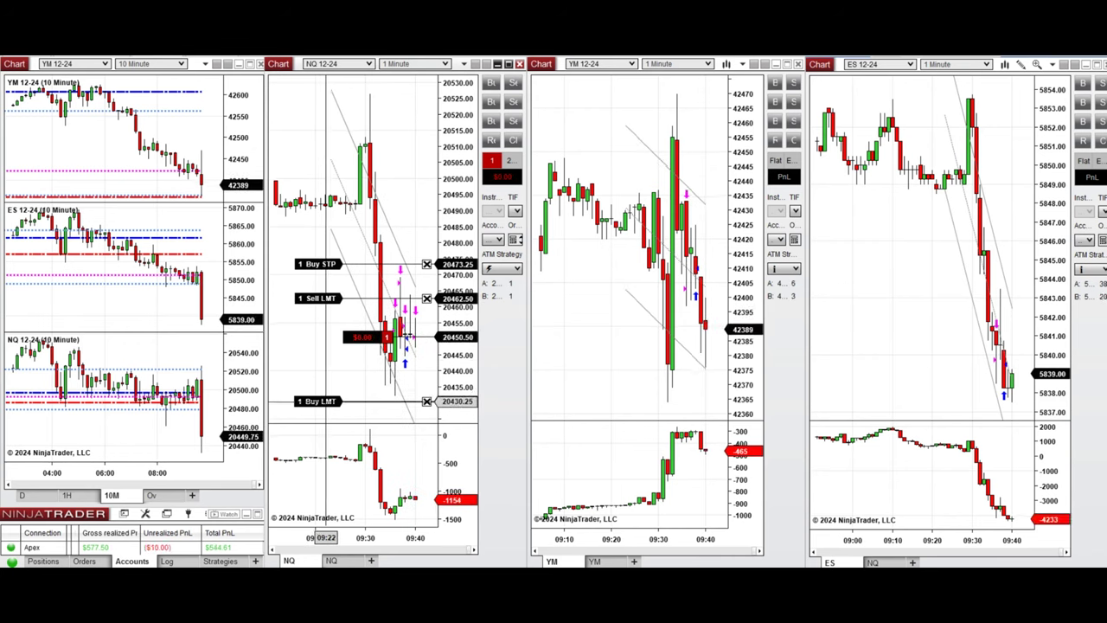
key("F3")
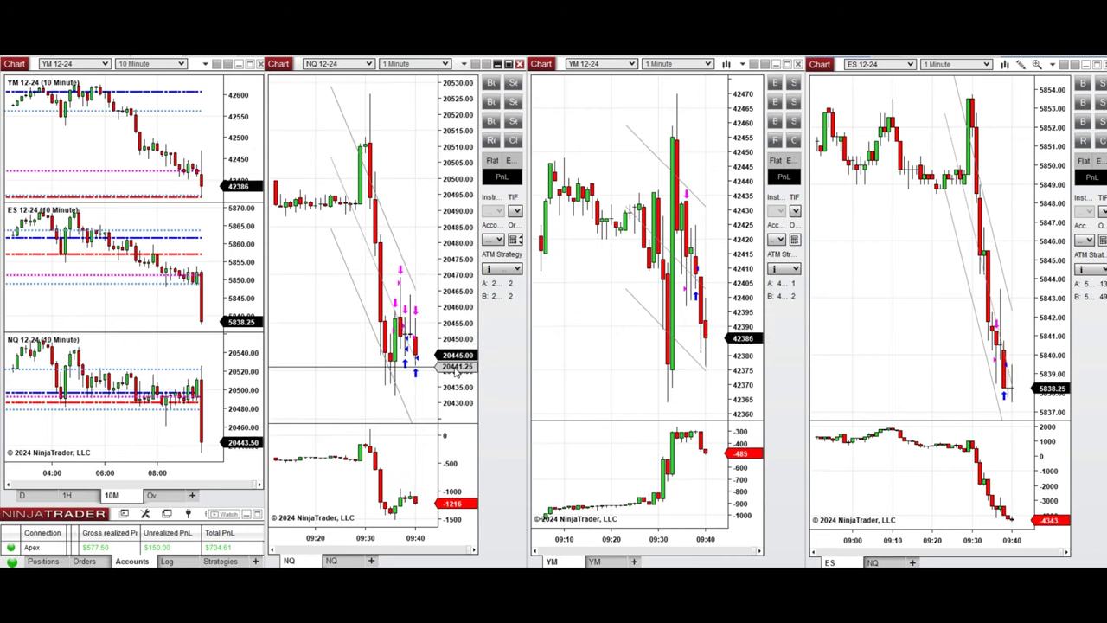
Step: Show the 60-minute overview charts and set the profit target of the long NQ position to 20467.00
left_click(66, 495)
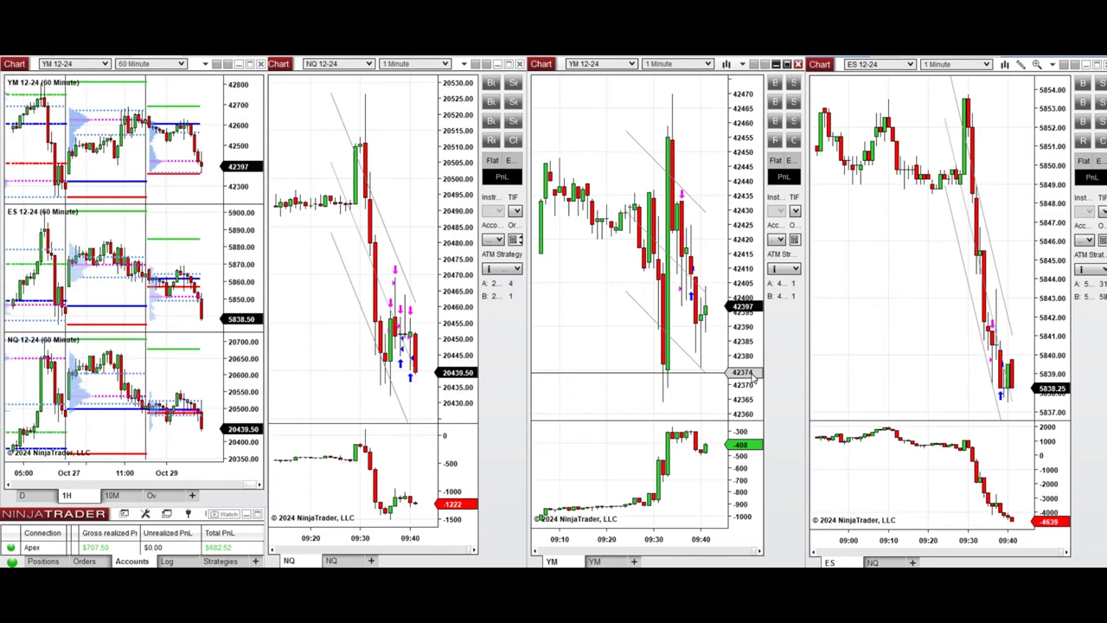
left_click(456, 381)
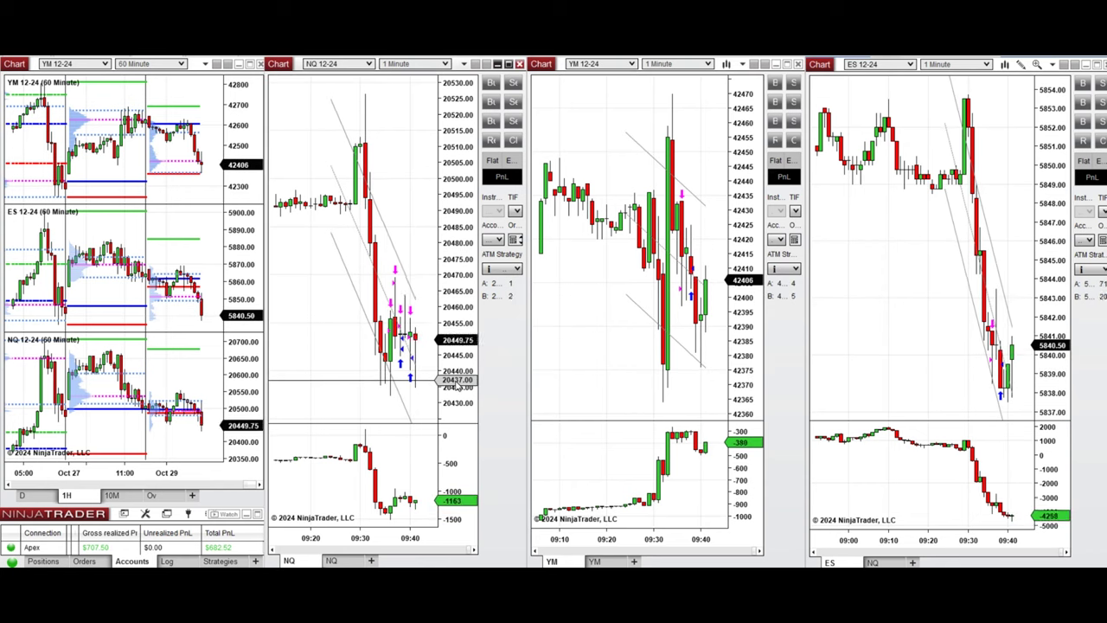
left_click(333, 265)
left_click(333, 284)
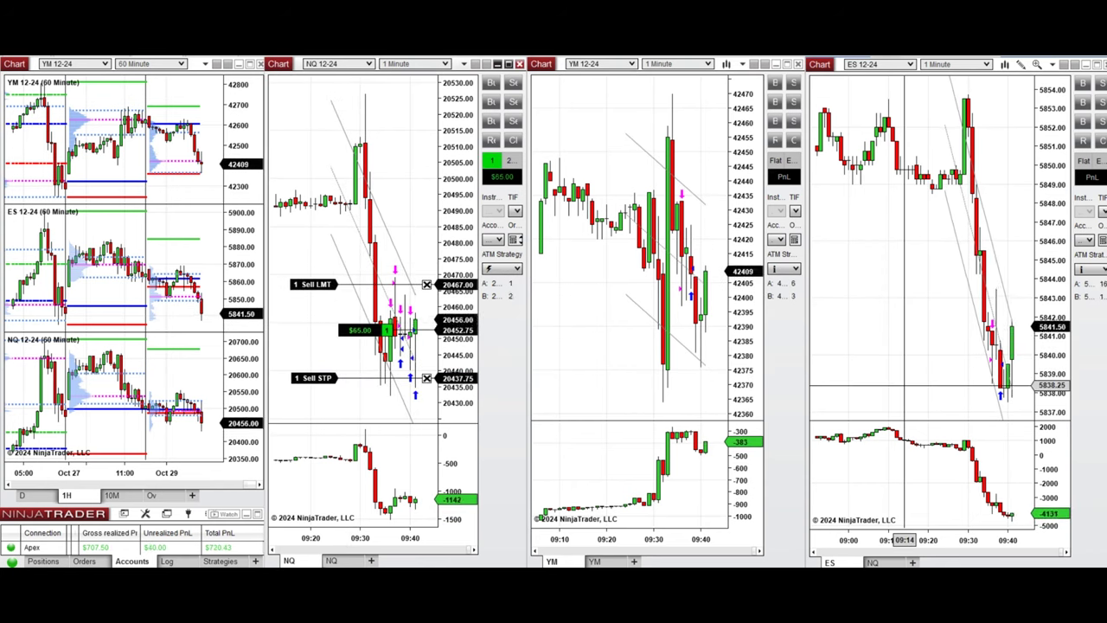
Step: Add a one-contract ES buy limit order at 5838.25 and lower the NQ sell stop to 20429.25
right_click(907, 386)
left_click(943, 155)
left_click_drag(314, 378, 314, 404)
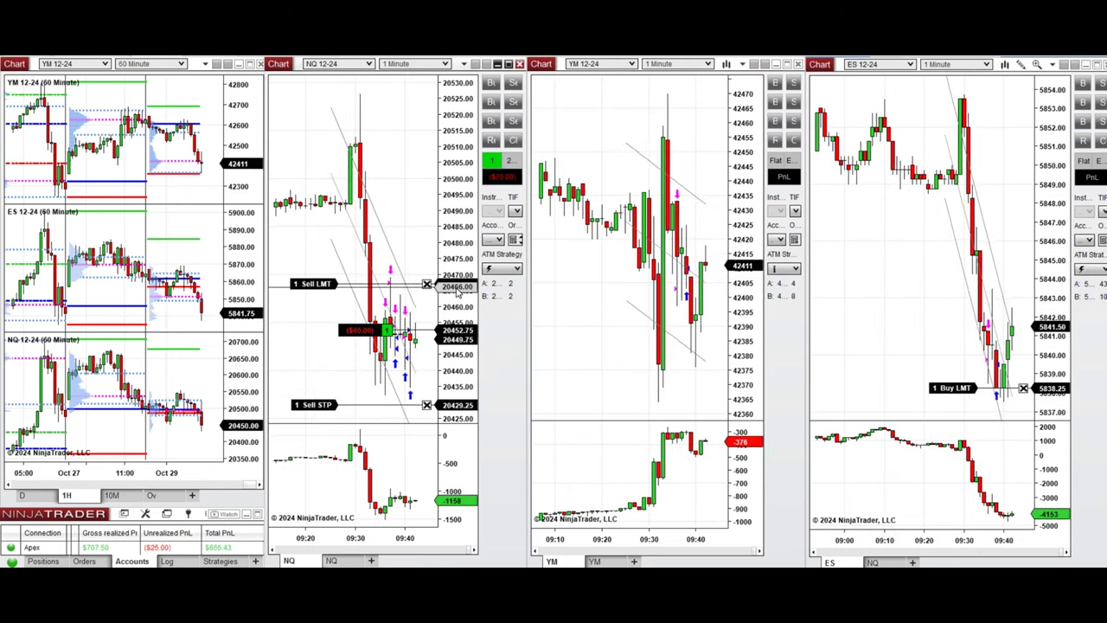
Step: Add a one-contract NQ buy limit order at 20436.25 and close the long NQ position
right_click(420, 382)
left_click(454, 167)
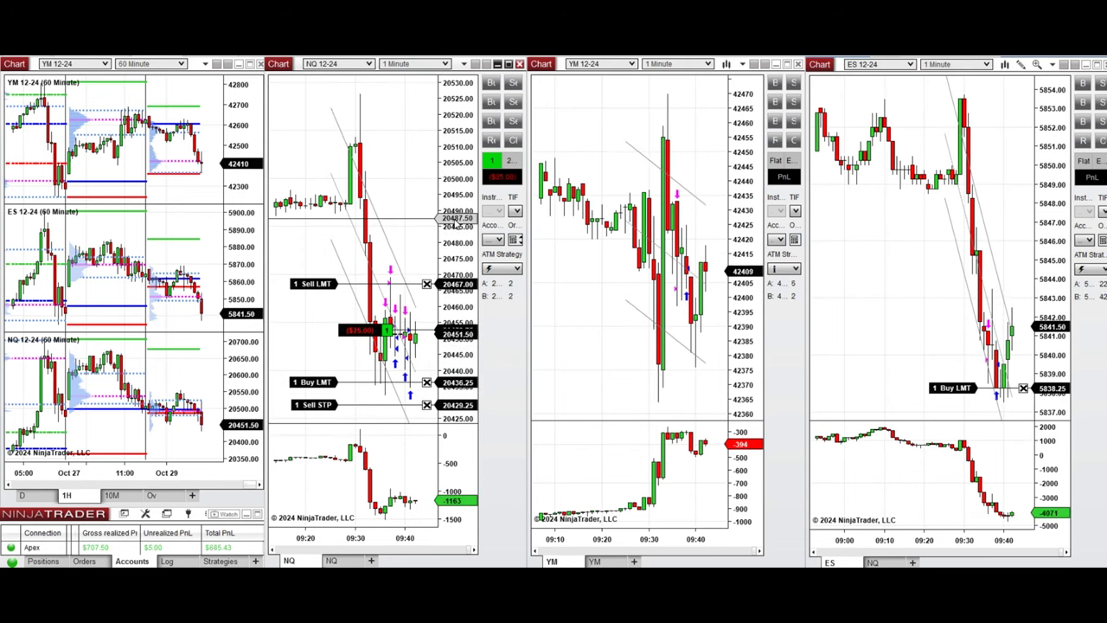
key("ctrl+f")
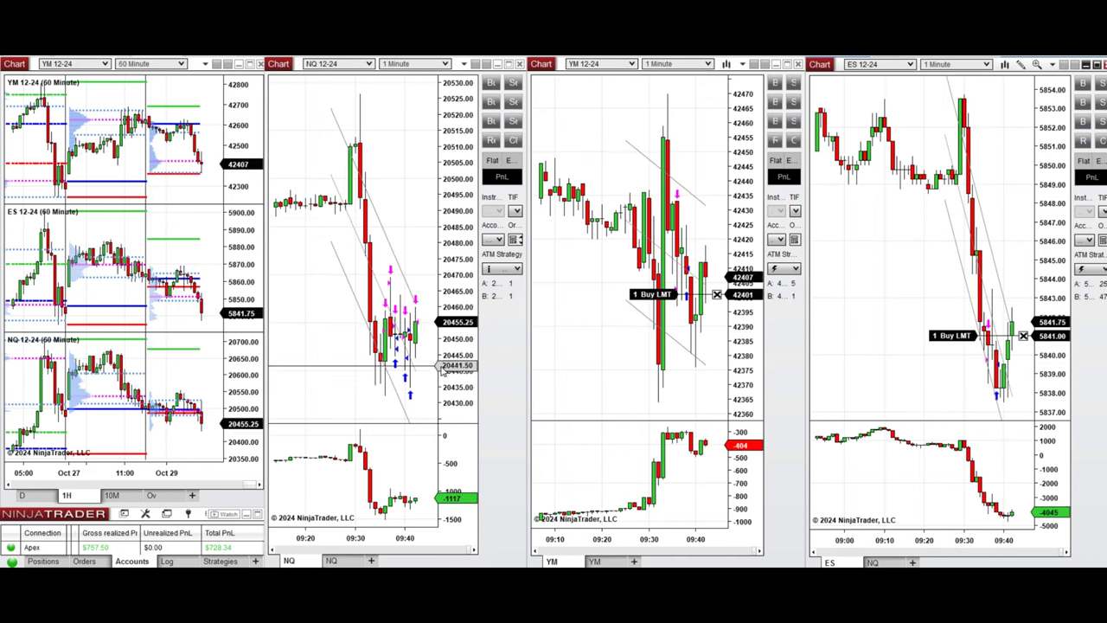
Step: Place a new one-contract NQ buy limit at 20450.25 and lower the YM sell limit target to about 42411
right_click(424, 338)
left_click(454, 167)
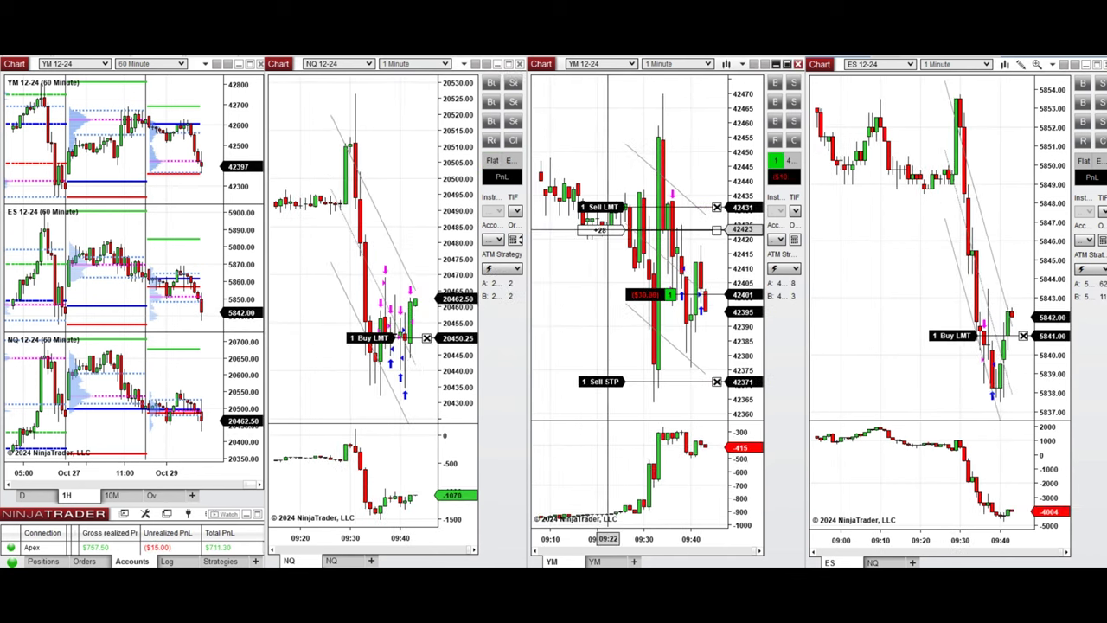
left_click_drag(608, 229, 603, 265)
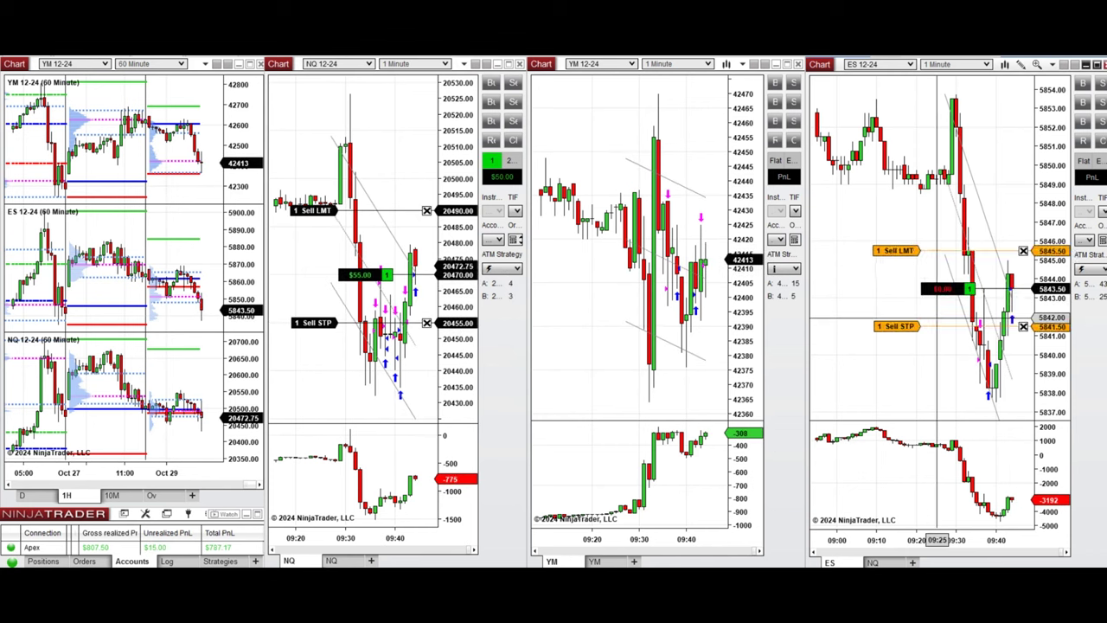
Step: Raise the sell stop of the long ES position to about 5843.75
left_click(902, 325)
left_click(902, 284)
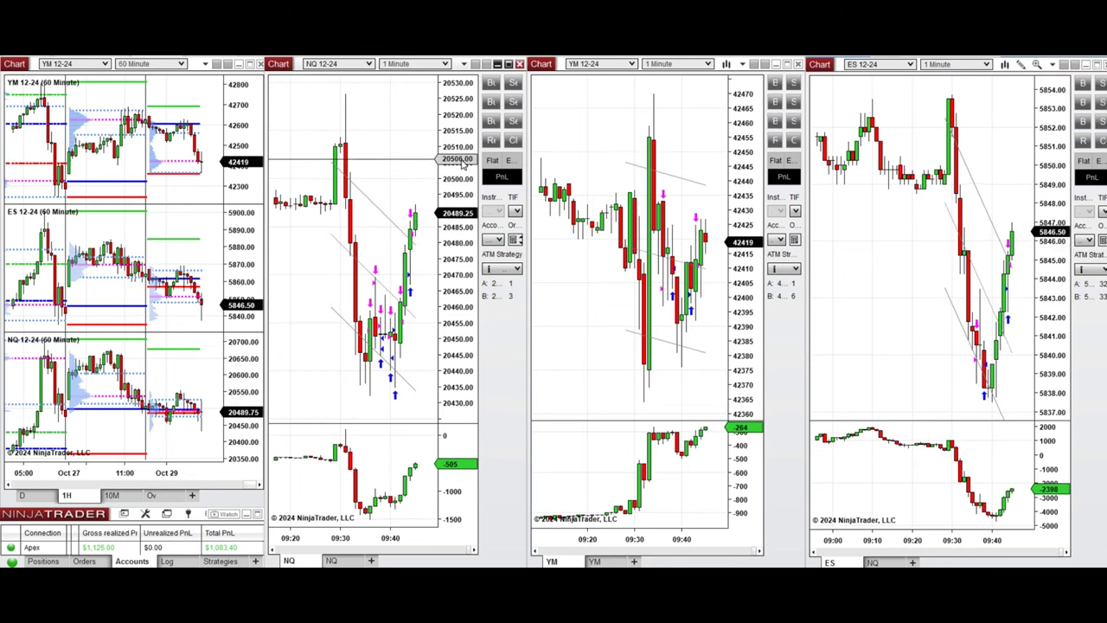
Step: Short one NQ contract at market with its buy stop at 20525.50 and its buy limit target at 20476.25
left_click(513, 82)
left_click(333, 97)
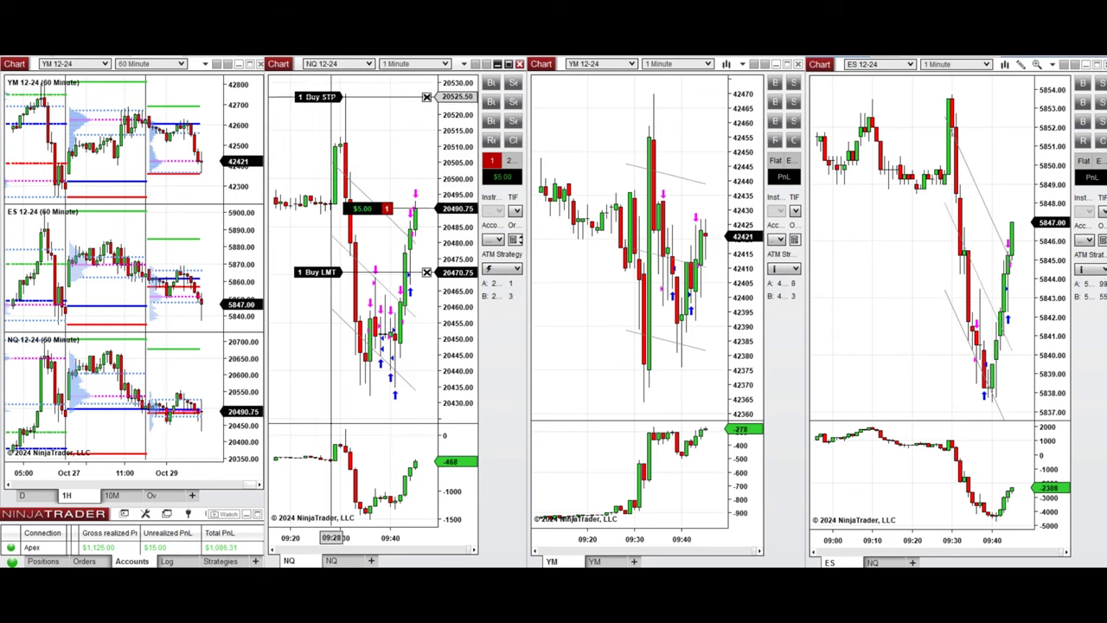
left_click(320, 272)
left_click(321, 255)
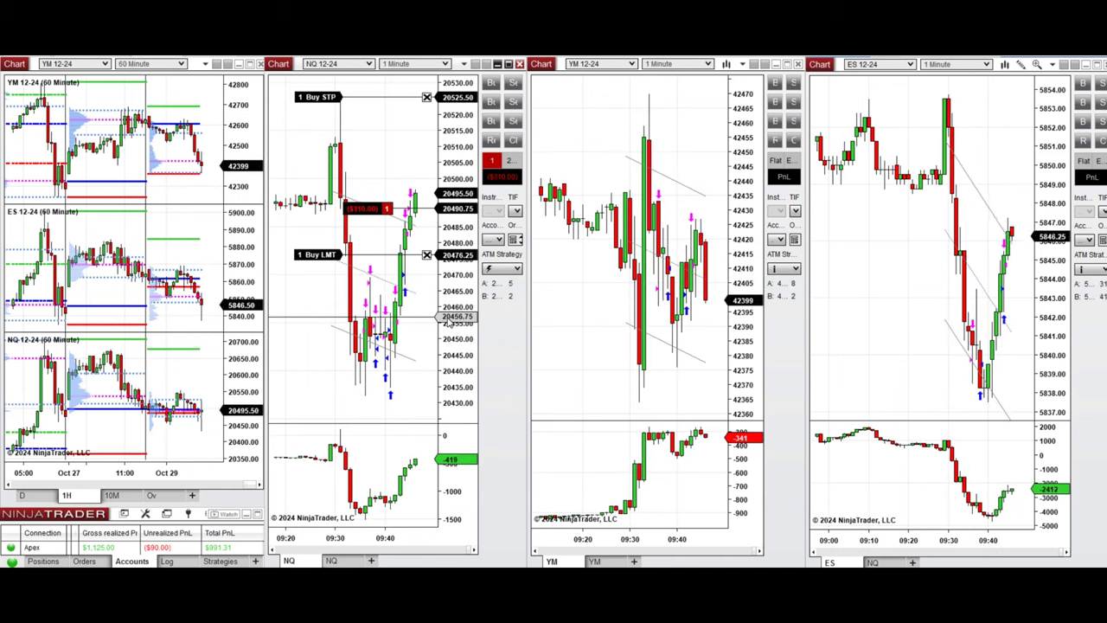
Step: Move the NQ stop to 20530.75, add a one-contract sell limit at 20516.75, and pull that limit down closer to the market
left_click_drag(327, 96, 327, 110)
right_click(373, 147)
left_click(411, 262)
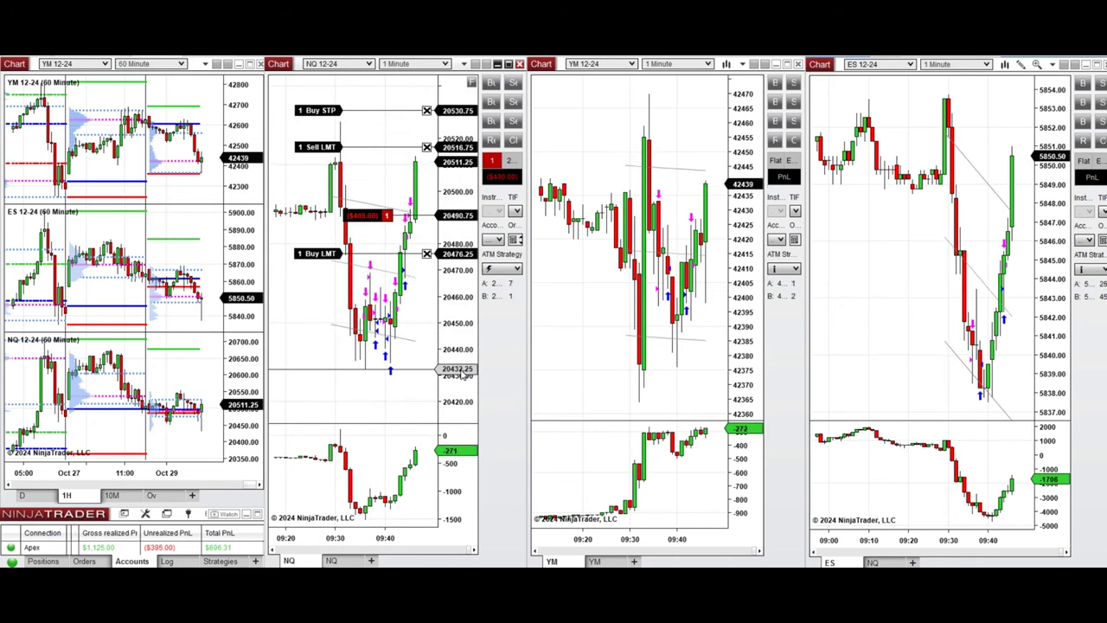
left_click_drag(315, 148, 317, 158)
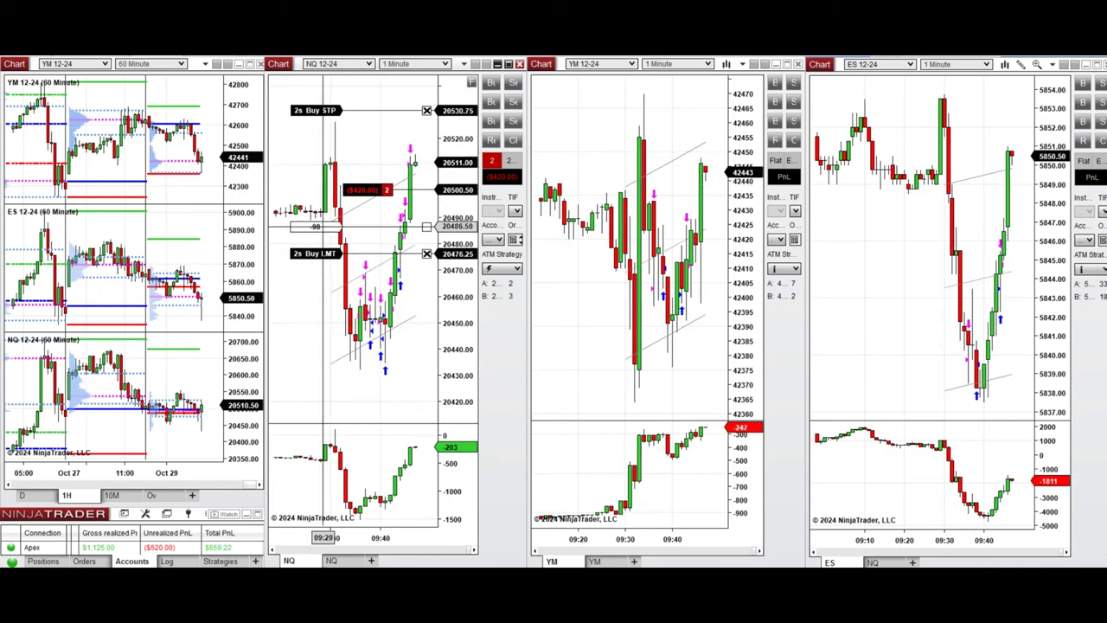
Step: Raise the NQ buy limit target to 20491.50 and add a one-contract NQ buy limit order at 20499.25
left_click_drag(317, 253, 324, 213)
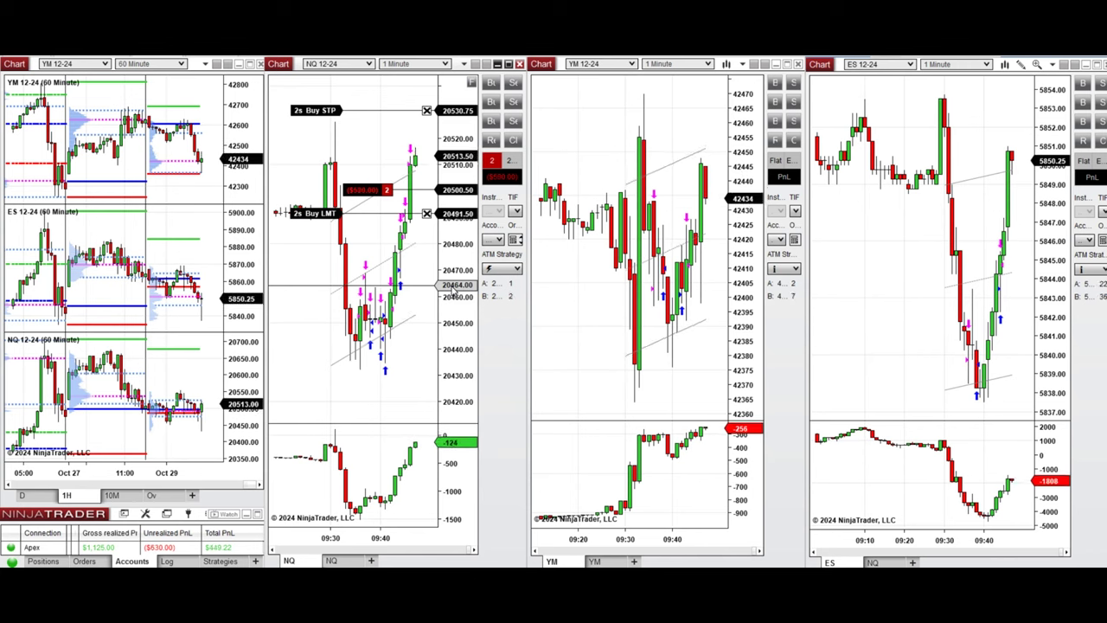
right_click(314, 189)
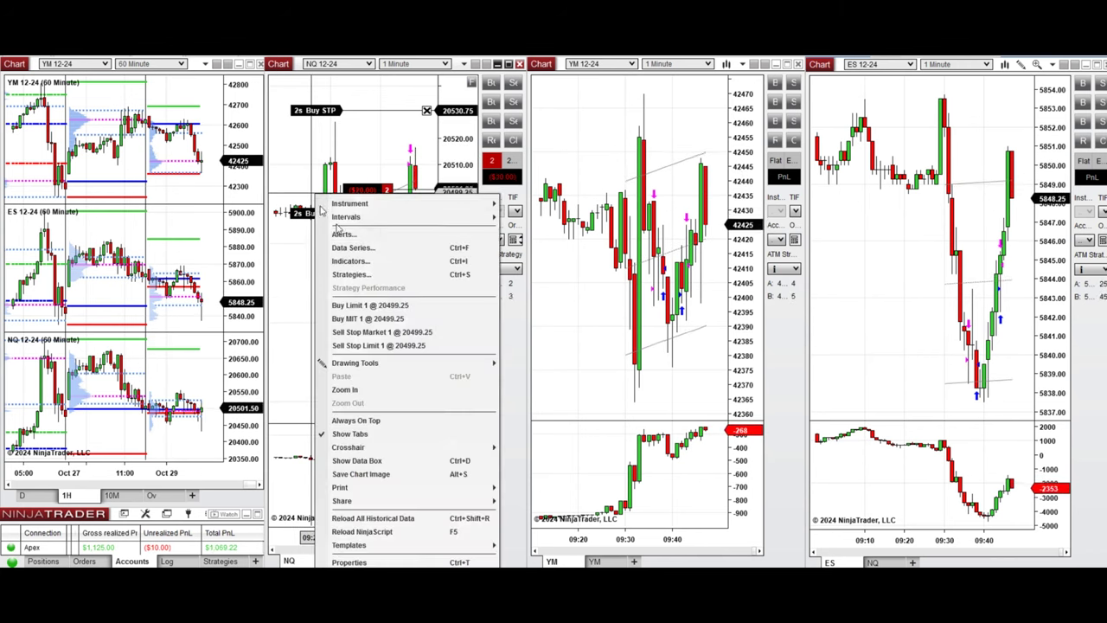
left_click(401, 295)
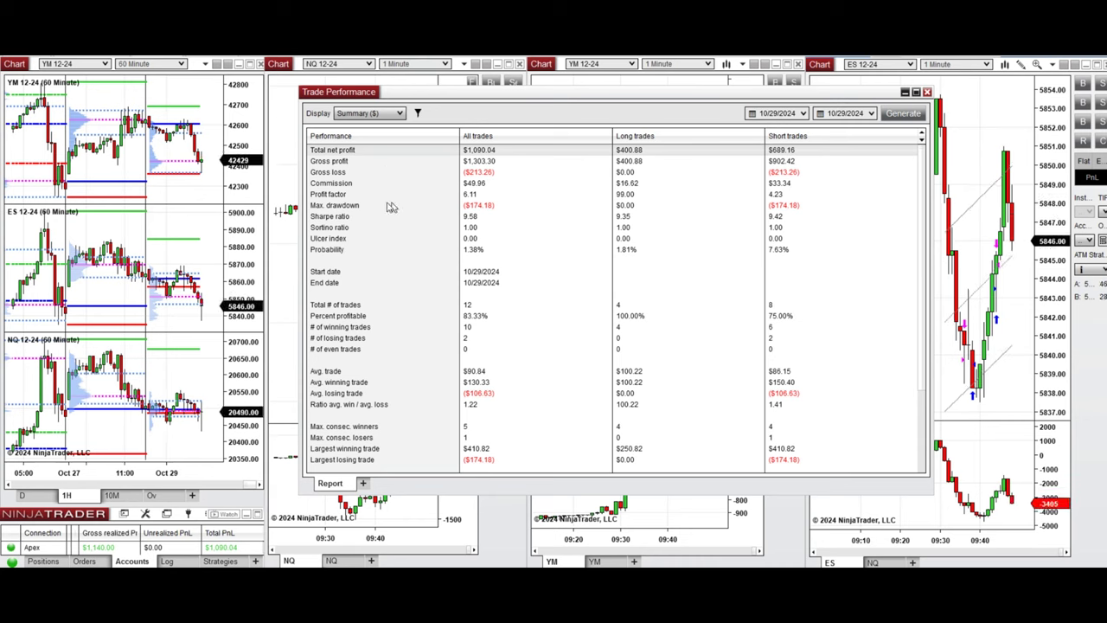
Step: Examine the profit factor, percent profitable, win/loss ratio and largest winning and losing trades in the performance summary, and show the system clock
left_click(349, 196)
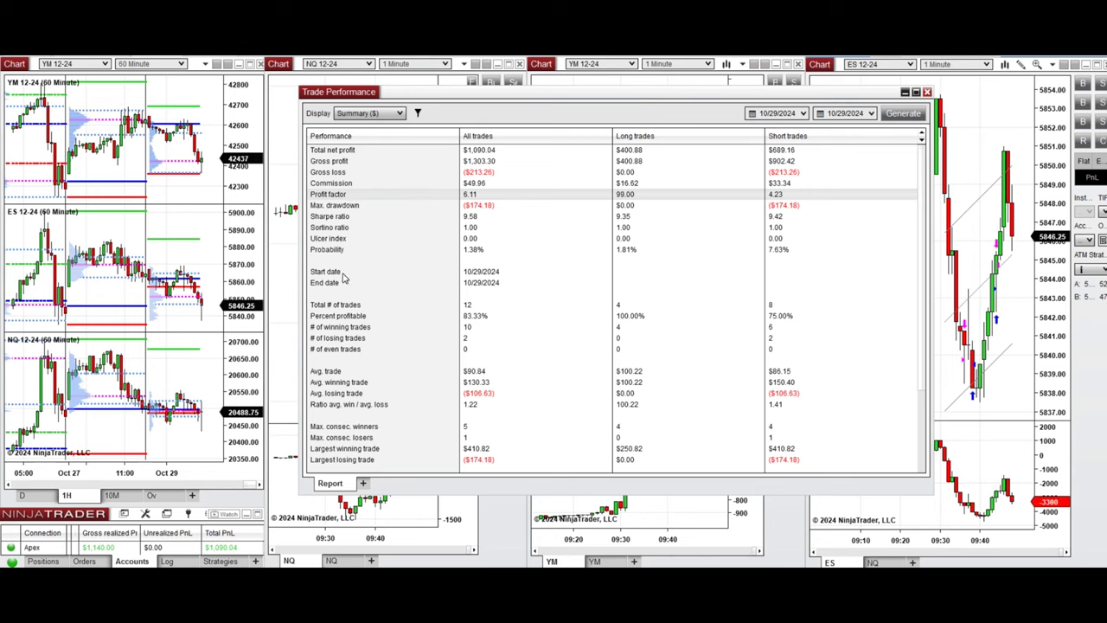
left_click(341, 319)
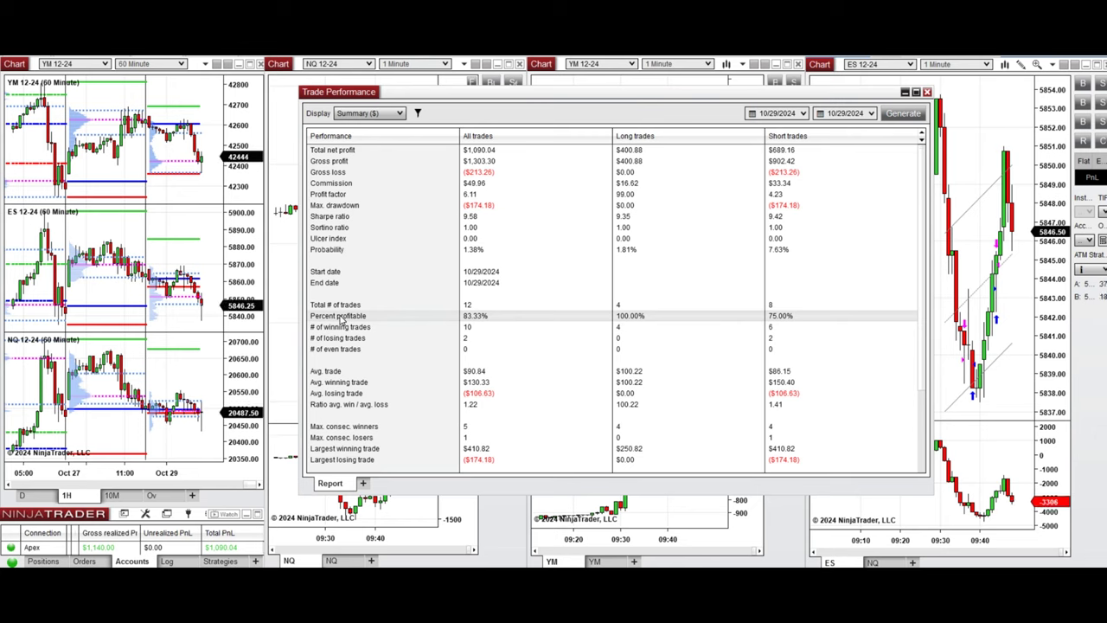
left_click(359, 406)
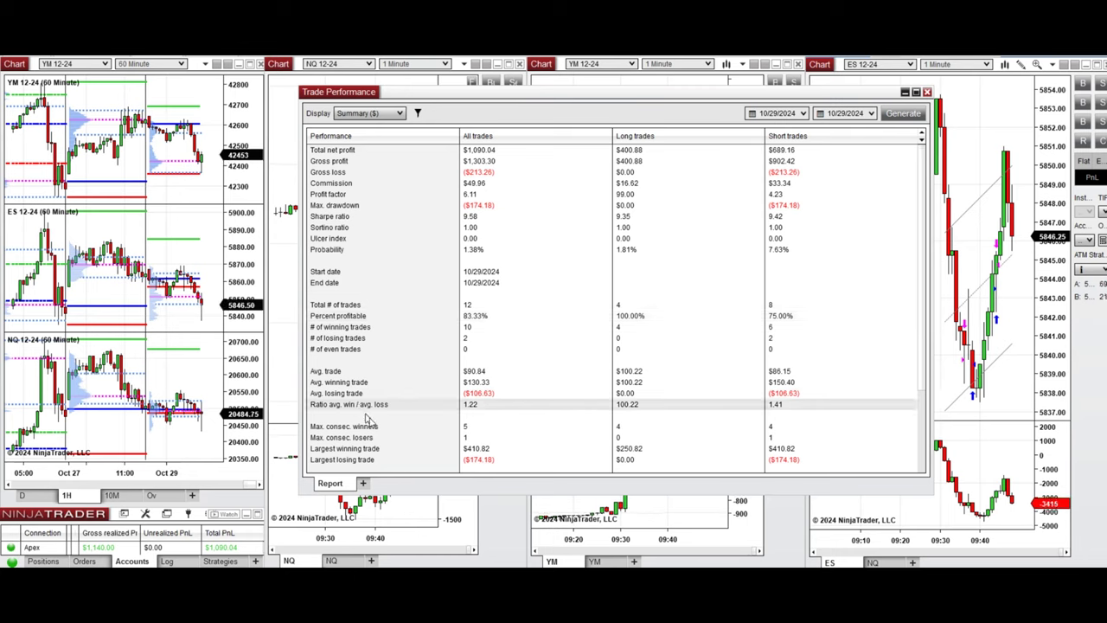
left_click(383, 450)
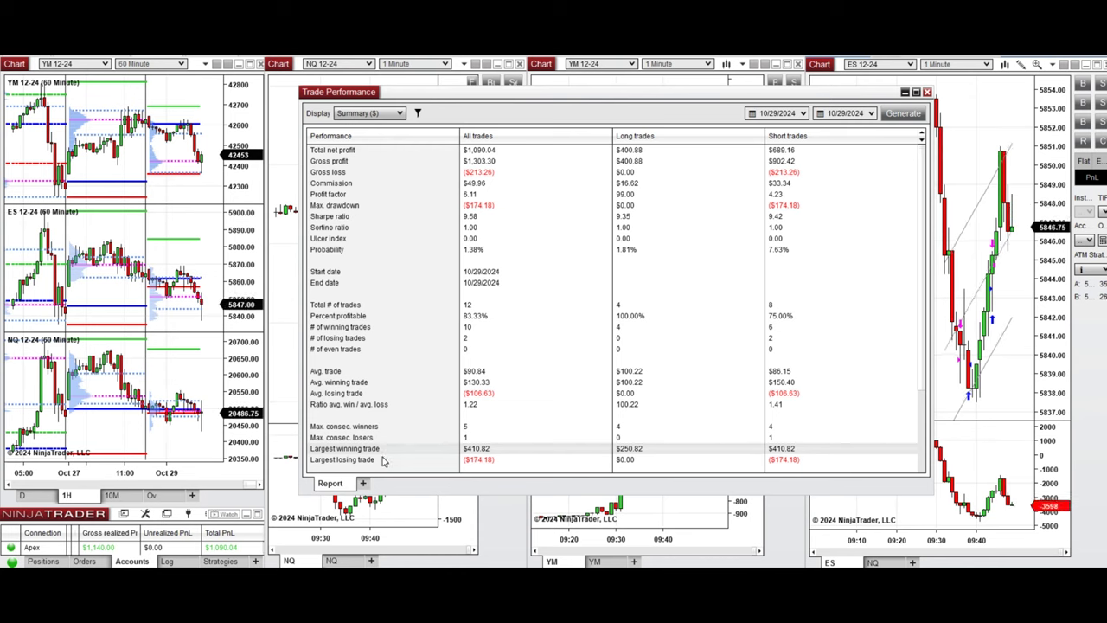
left_click(383, 460)
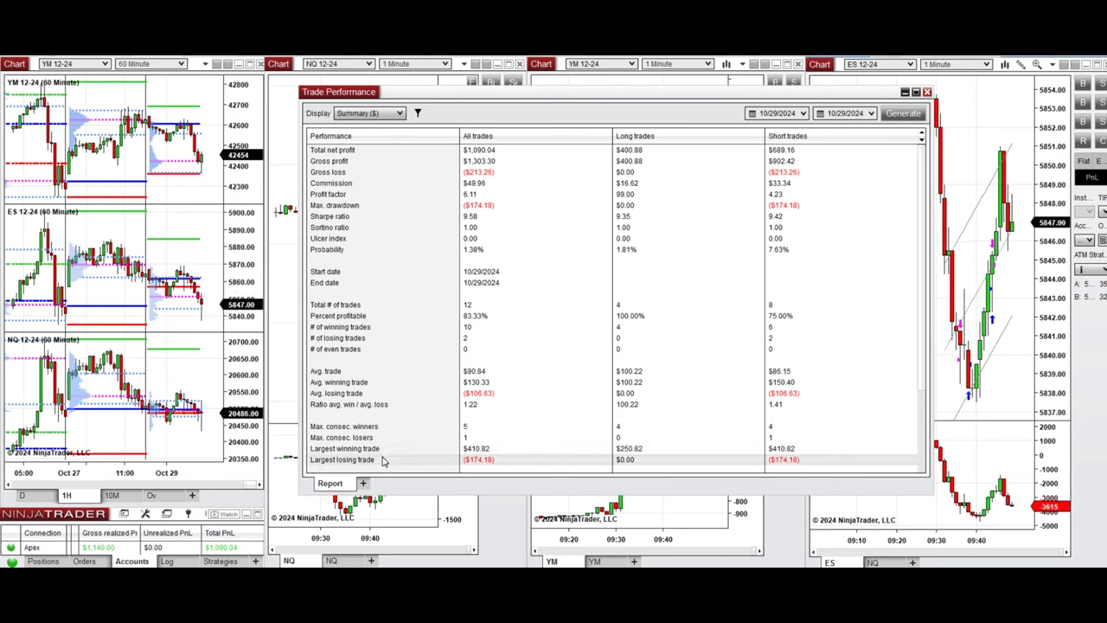
key("super+alt+d")
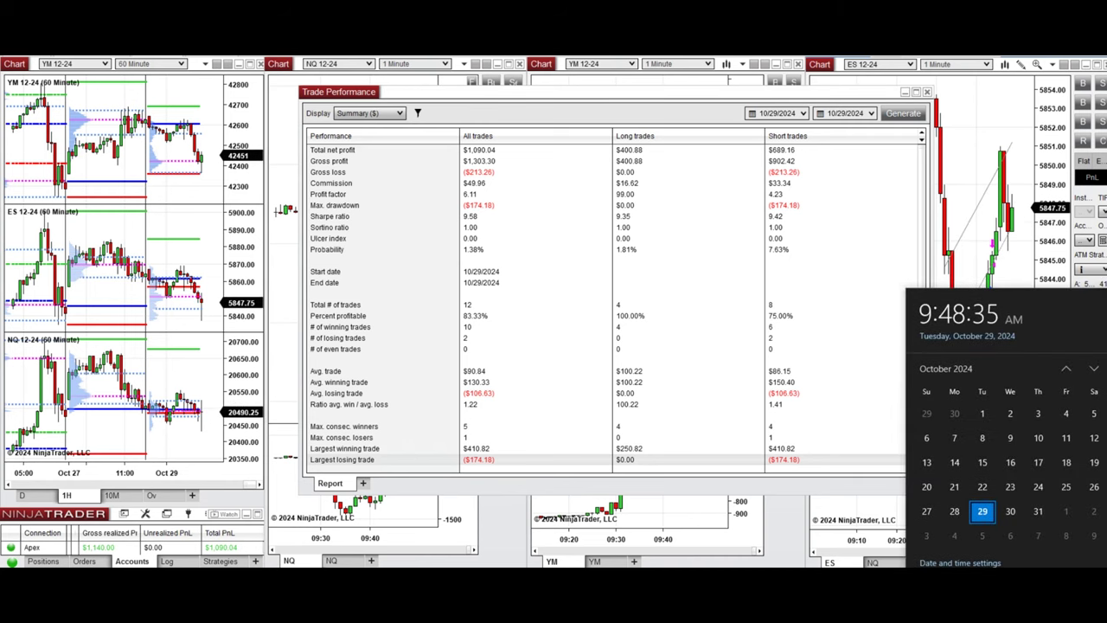